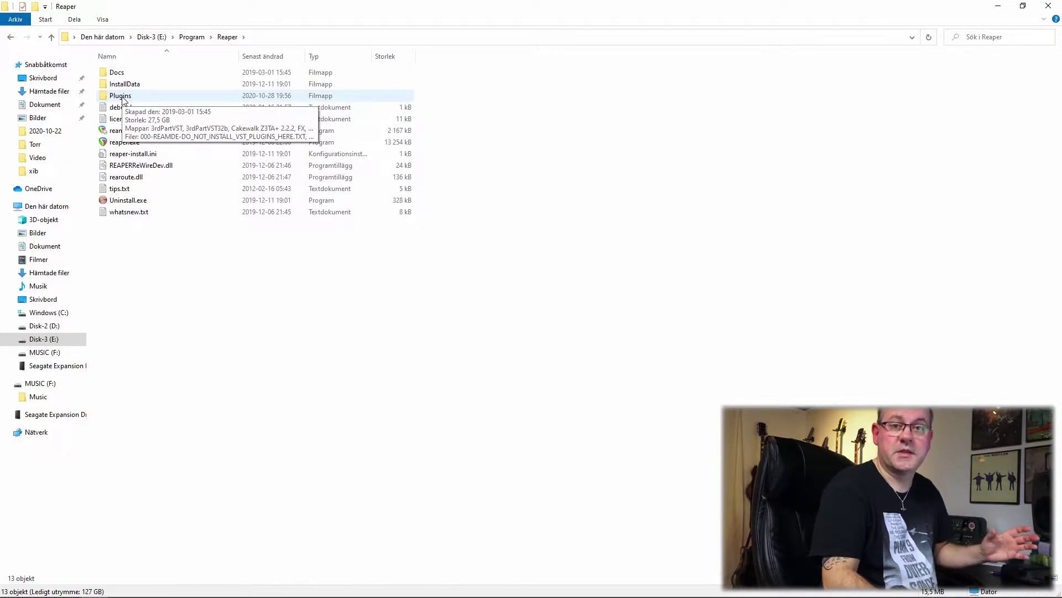
# - Browse Disk-3 (E:) into ReaperProjects and MusicReaper, then head back up toward the Program folder
pyautogui.click(159, 37)
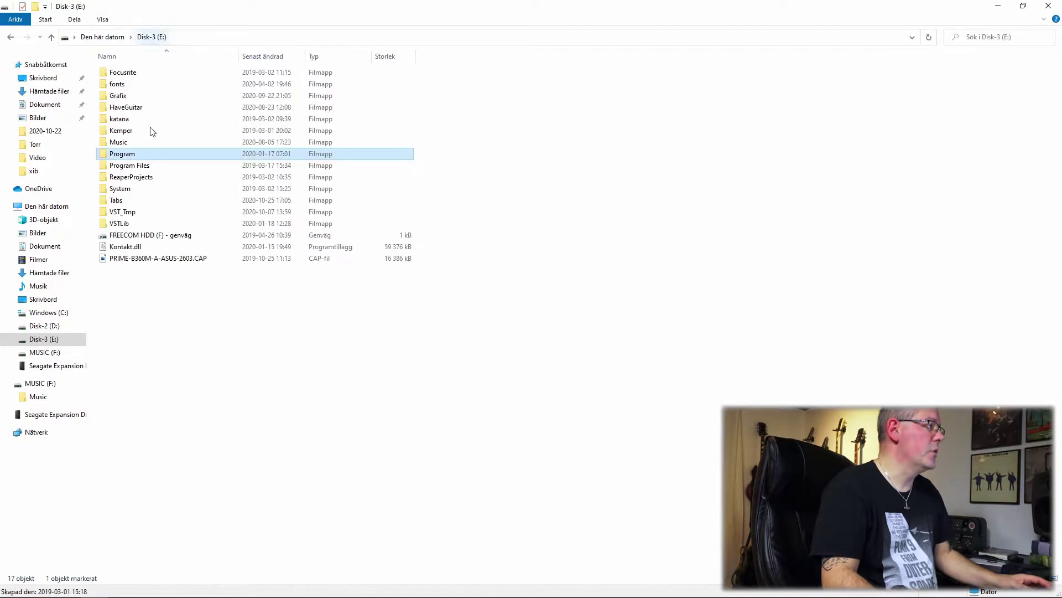
pyautogui.click(136, 180)
pyautogui.doubleClick(135, 178)
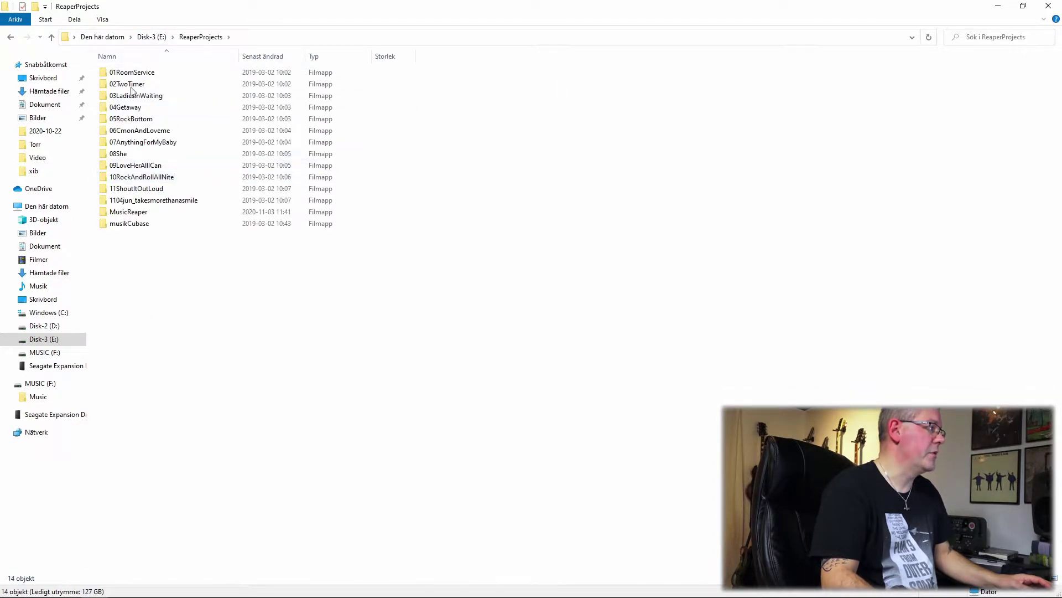
pyautogui.click(131, 224)
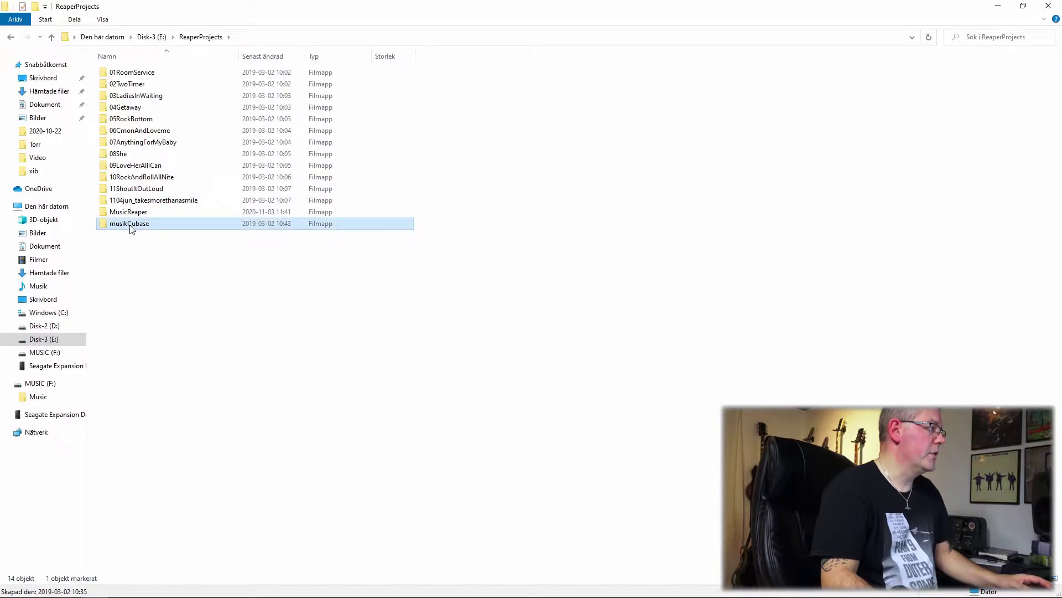
pyautogui.doubleClick(131, 212)
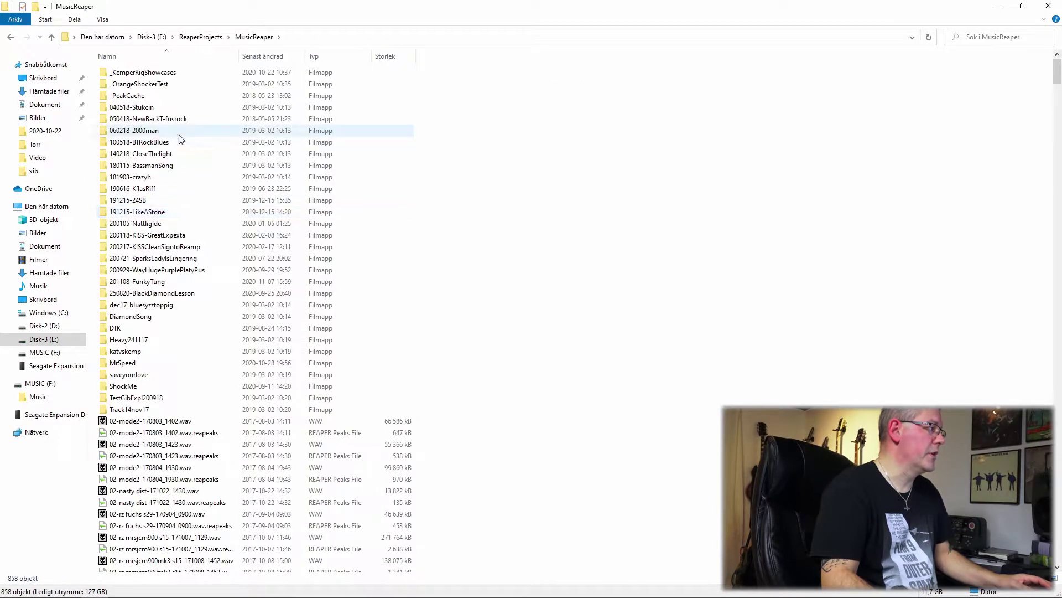
pyautogui.scroll(-7, 154, 232)
pyautogui.scroll(7, 154, 233)
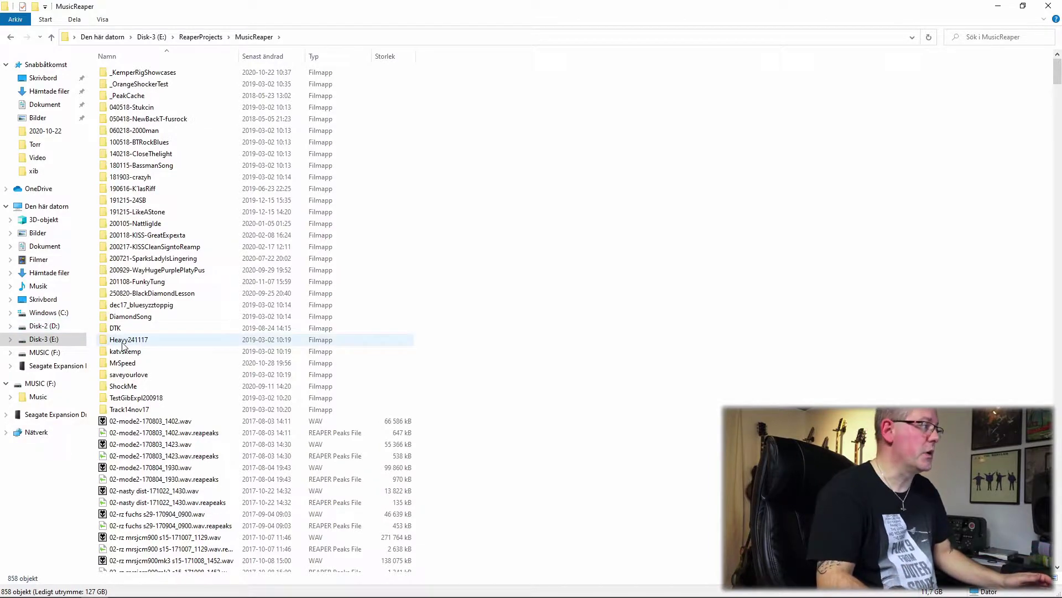
pyautogui.click(51, 38)
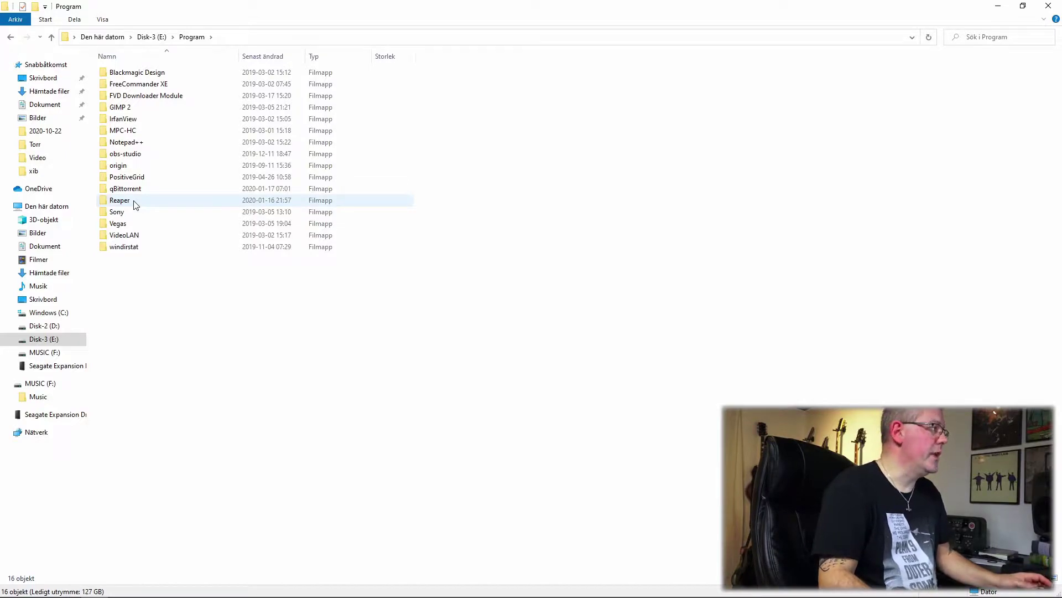
# - Go into the Reaper program folder and its Plugins subfolder
pyautogui.click(135, 204)
pyautogui.doubleClick(136, 205)
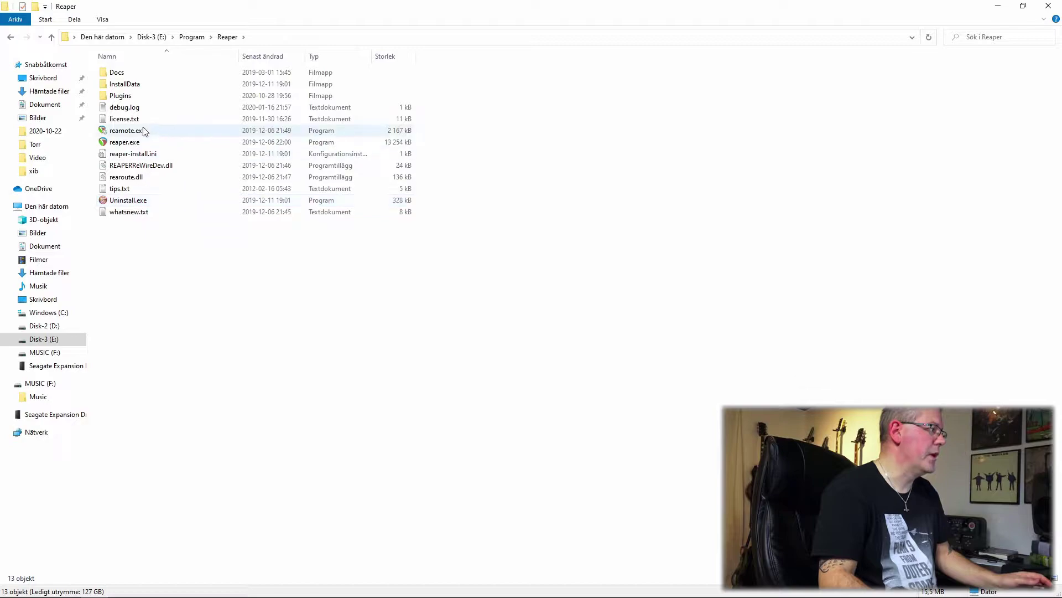
pyautogui.doubleClick(133, 100)
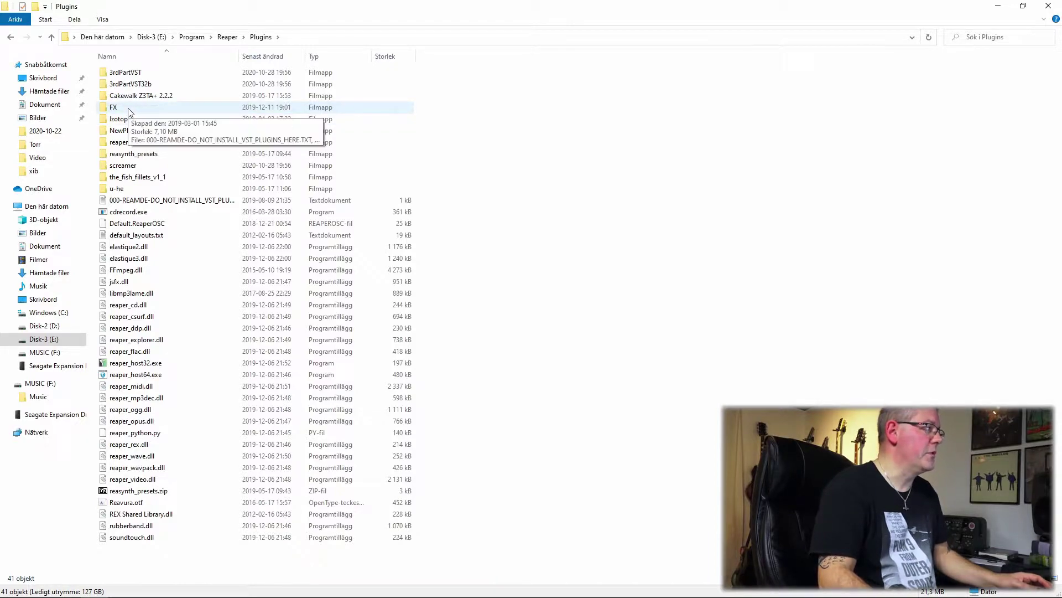
# - Check the contents of 3rdPartVST and 3rdPartVST32b, returning to Plugins each time
pyautogui.doubleClick(141, 74)
pyautogui.scroll(-3, 166, 185)
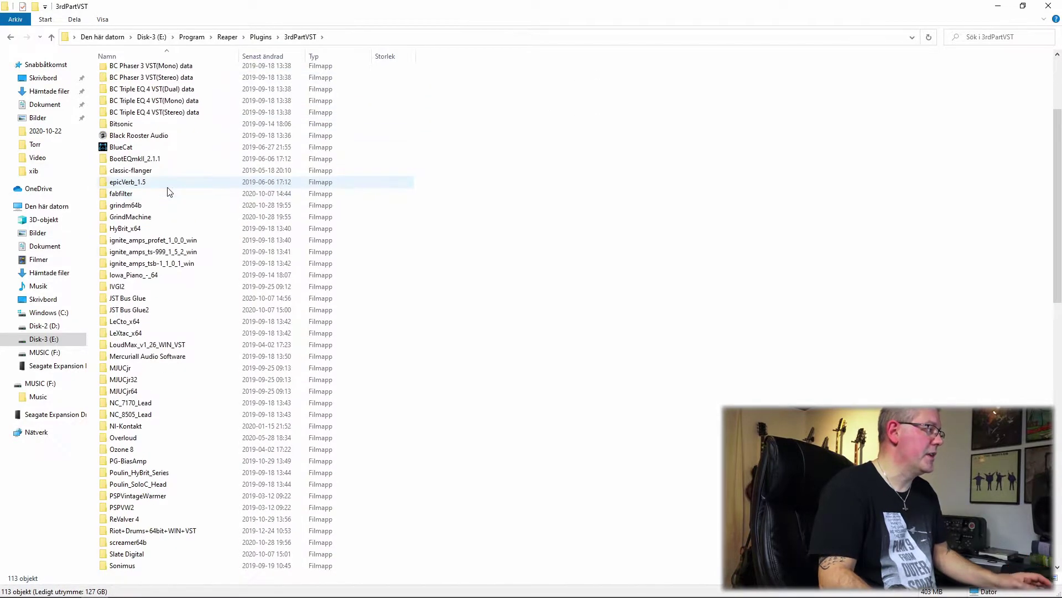
pyautogui.click(51, 37)
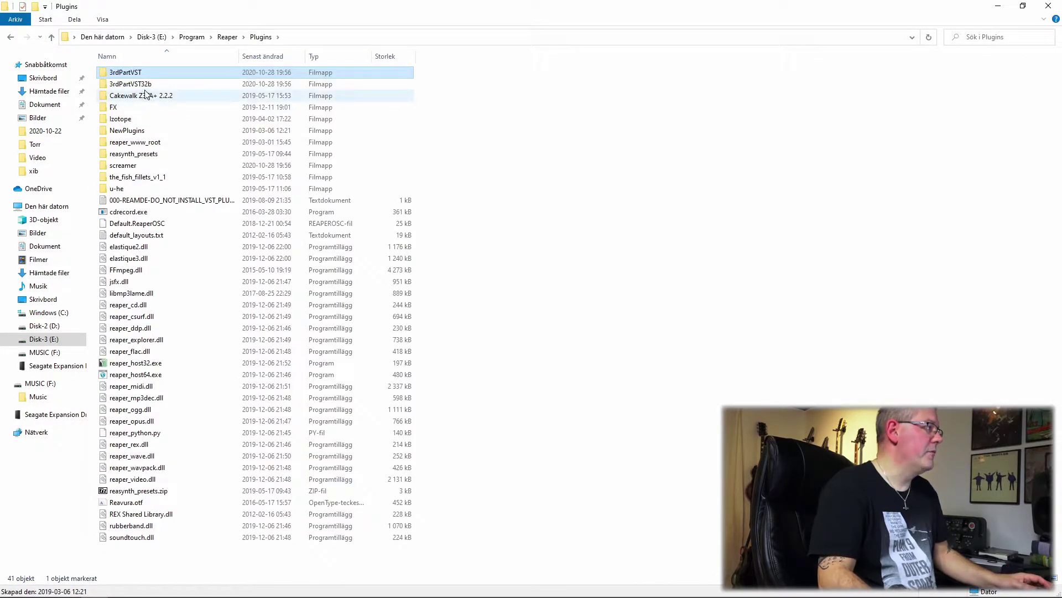
pyautogui.doubleClick(142, 87)
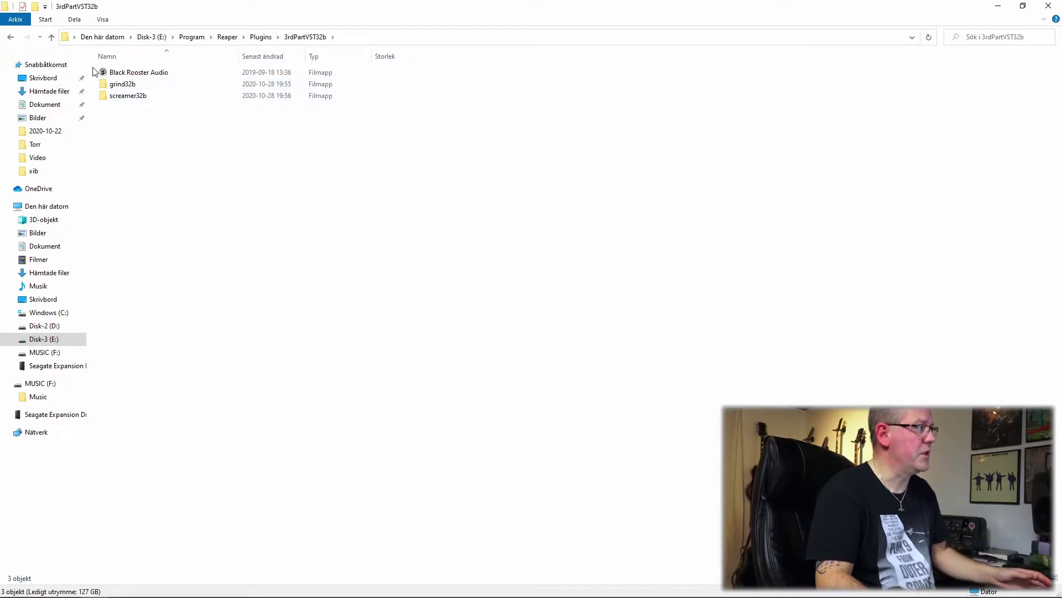
pyautogui.click(51, 37)
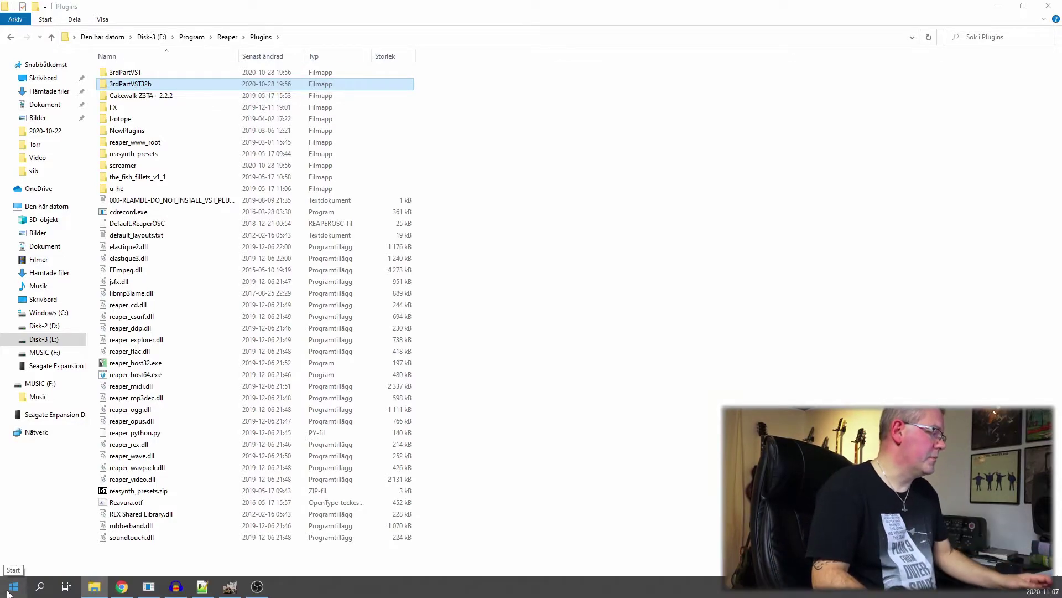
# - In a second Explorer window, run Reverb SOLO.exe from E:\VSTLib\Free-VST
pyautogui.click(12, 587)
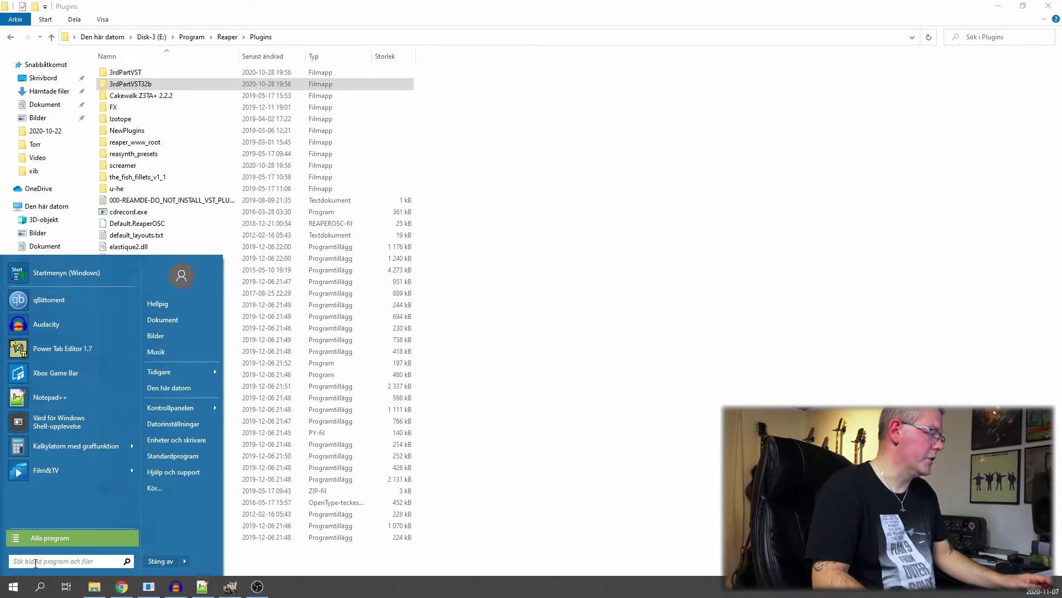
pyautogui.write('add')
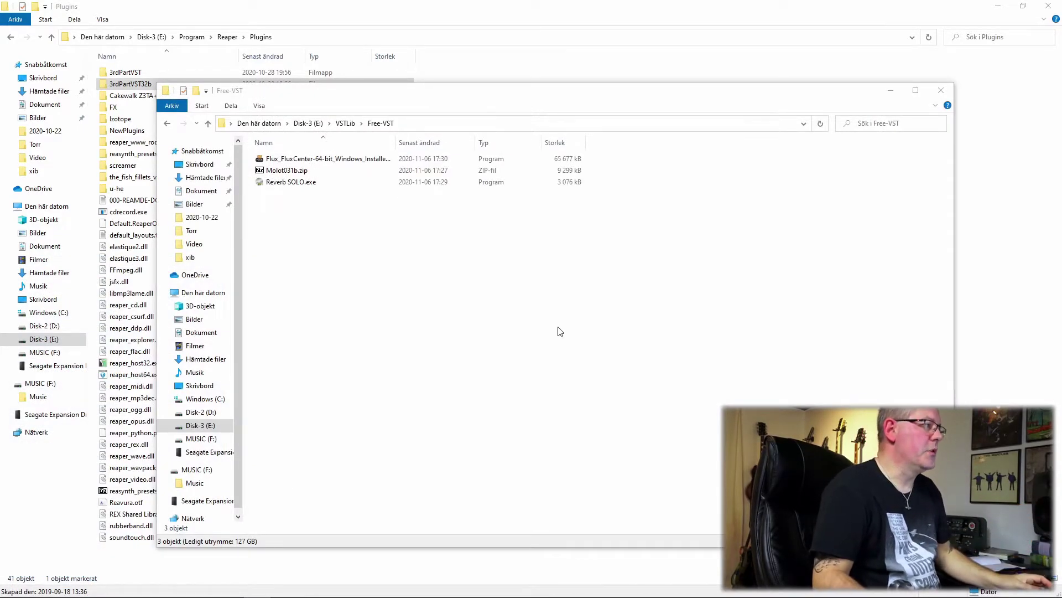
pyautogui.doubleClick(313, 184)
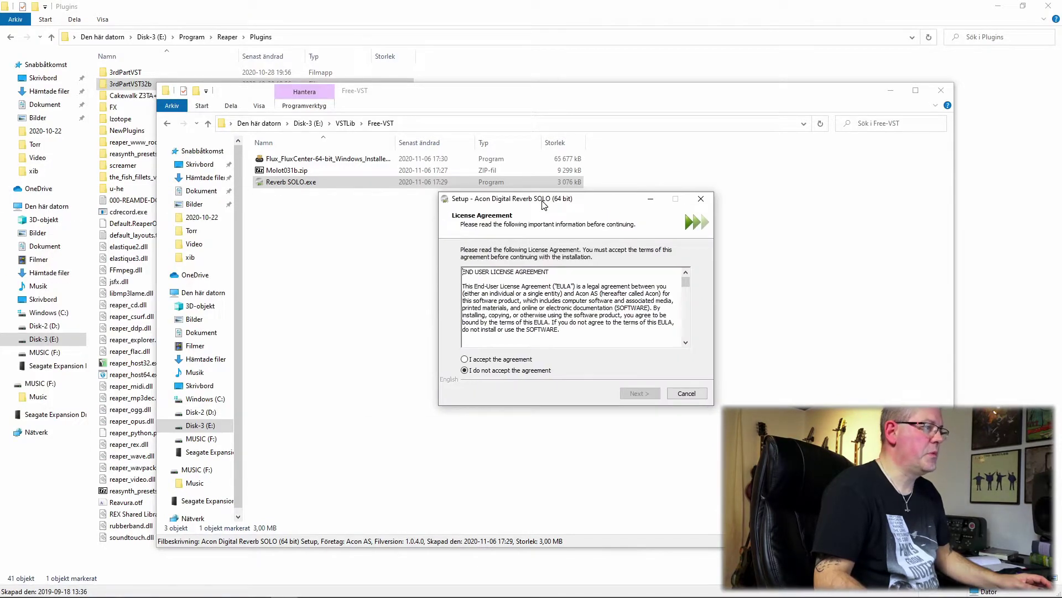
# - Accept the license and deselect the AAX Pro Tools plug-in component
pyautogui.click(514, 364)
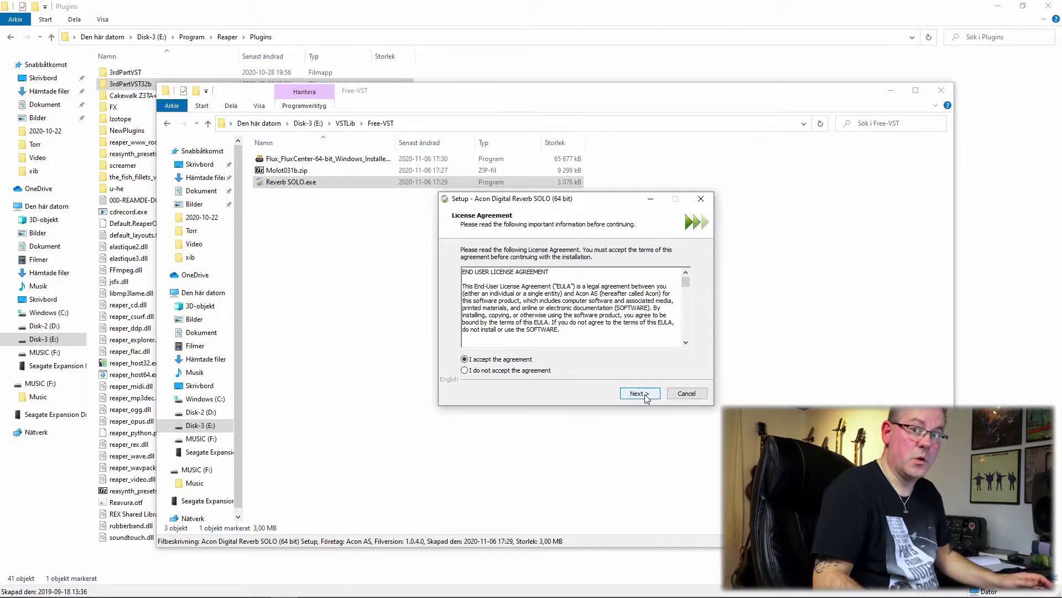
pyautogui.click(641, 394)
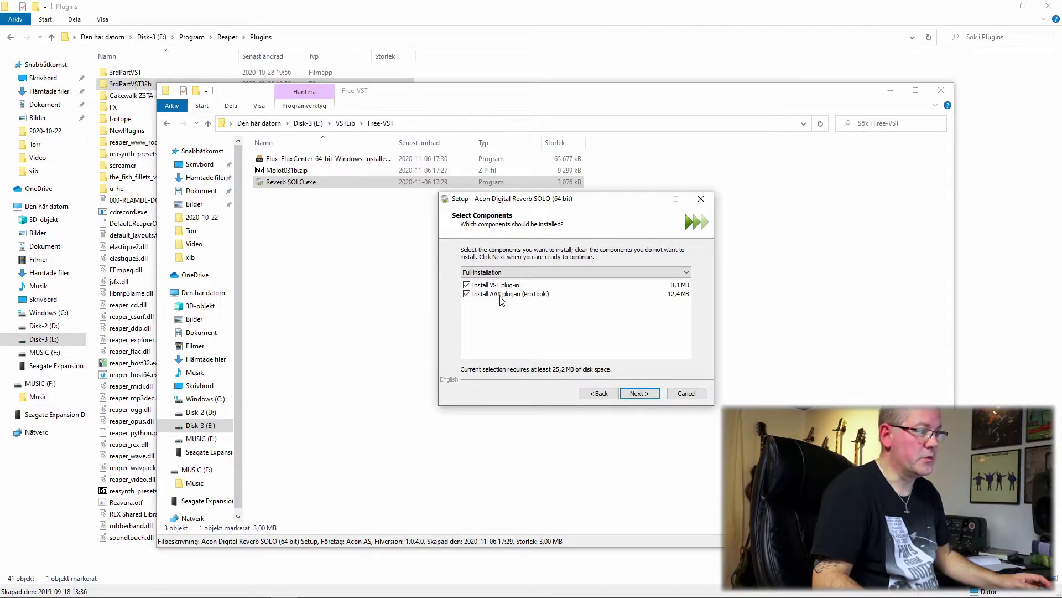
pyautogui.click(467, 295)
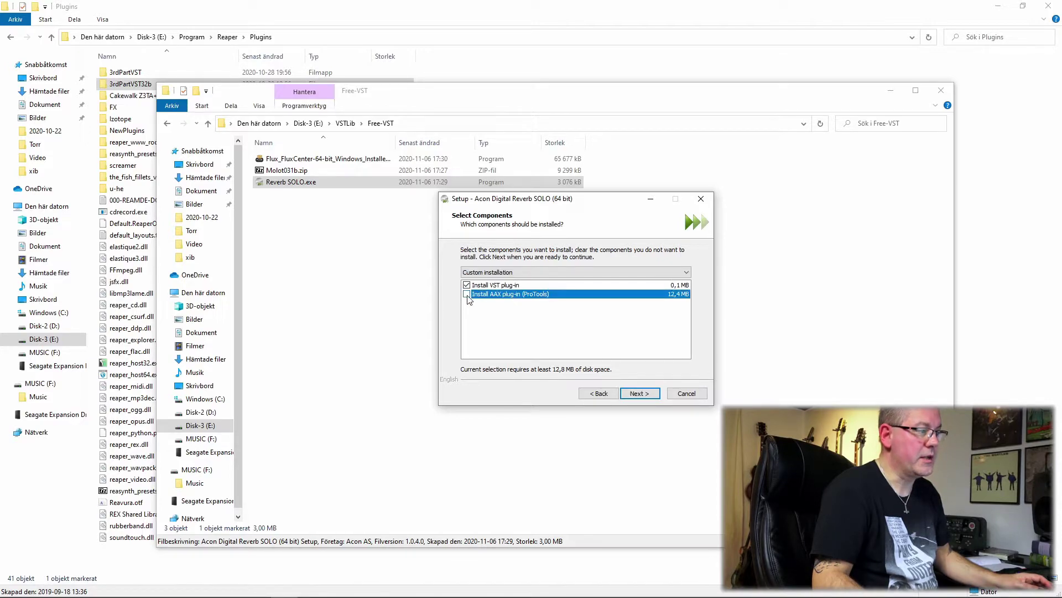
pyautogui.click(639, 394)
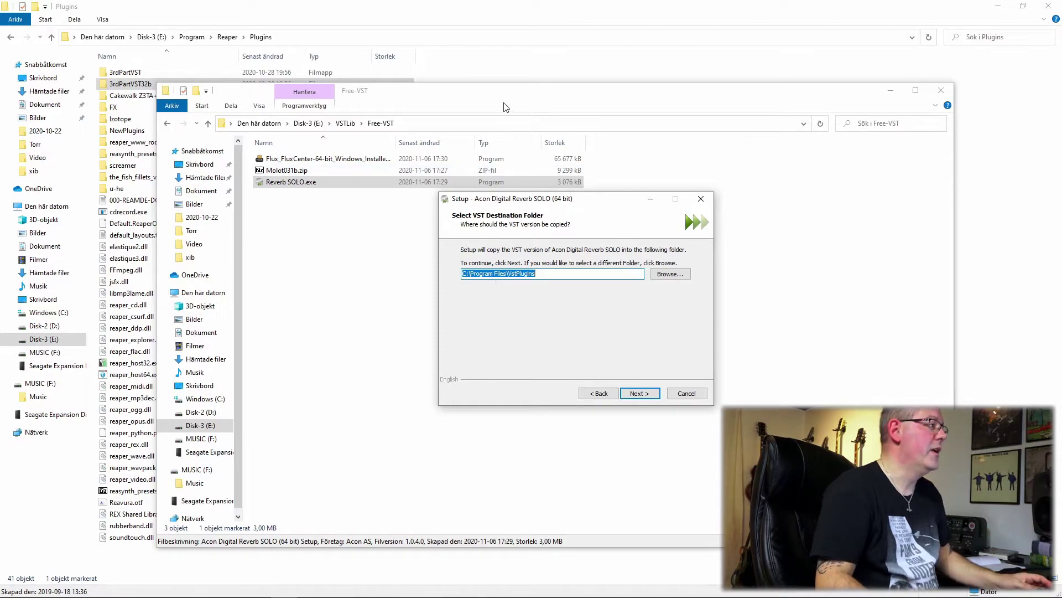
# - Set the VST destination folder to E:\Program\Reaper\Plugins, copied from the Explorer address bar
pyautogui.click(366, 21)
pyautogui.click(318, 38)
pyautogui.hotkey('ctrl', 'c')
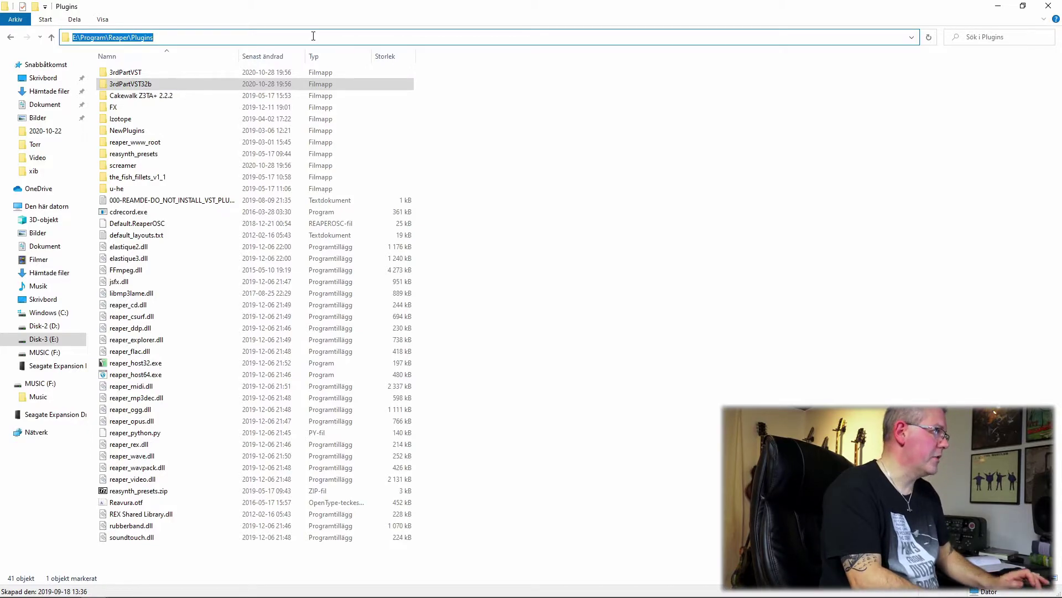
pyautogui.hotkey('alt', 'Tab')
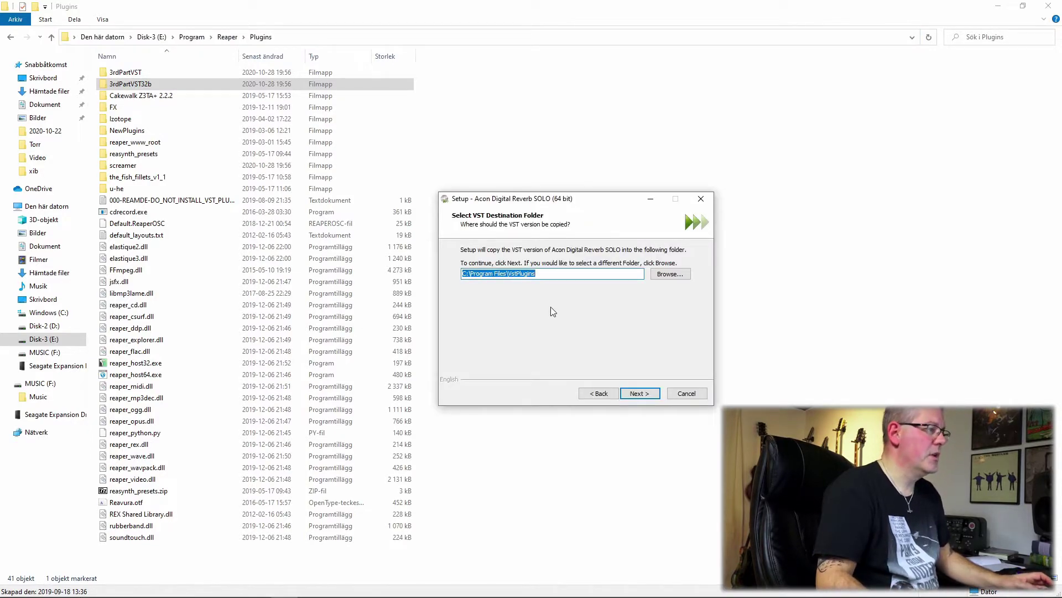
pyautogui.hotkey('ctrl', 'v')
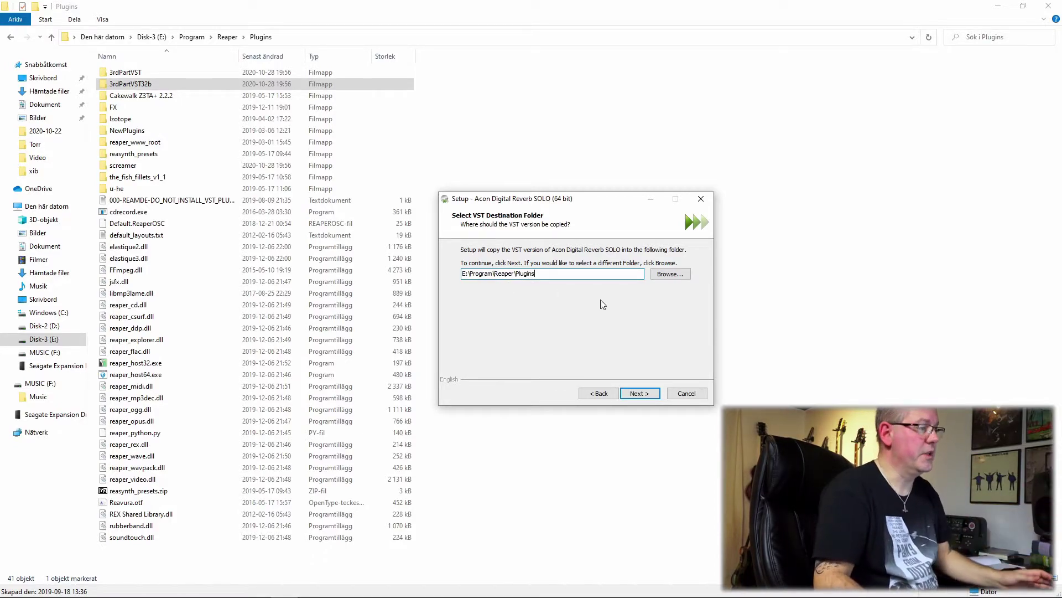
pyautogui.click(639, 393)
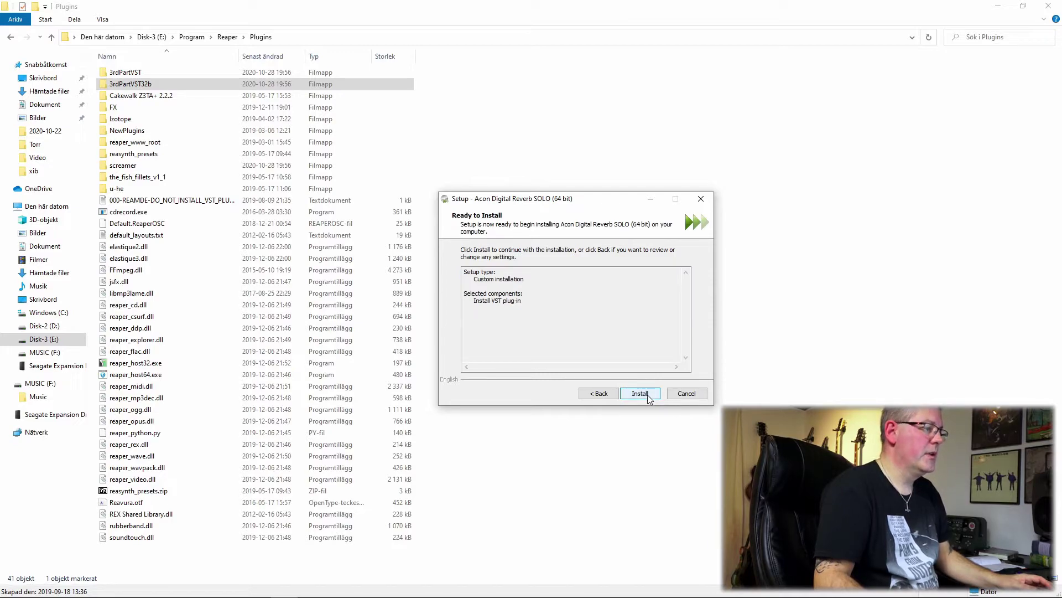
# - Install the plug-in, finish the setup wizard, and return to REAPER
pyautogui.click(640, 393)
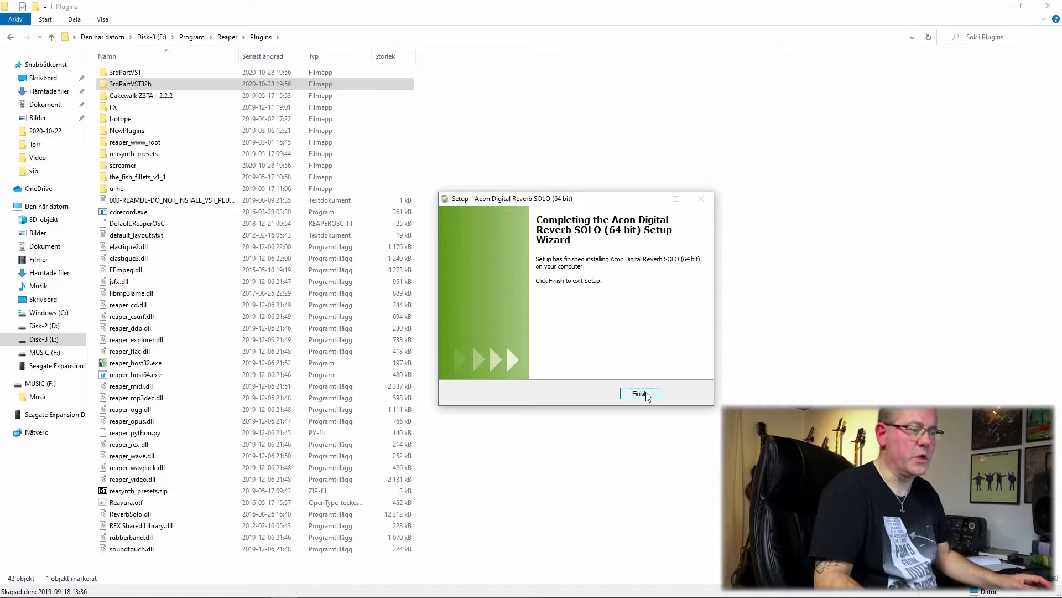
pyautogui.click(646, 395)
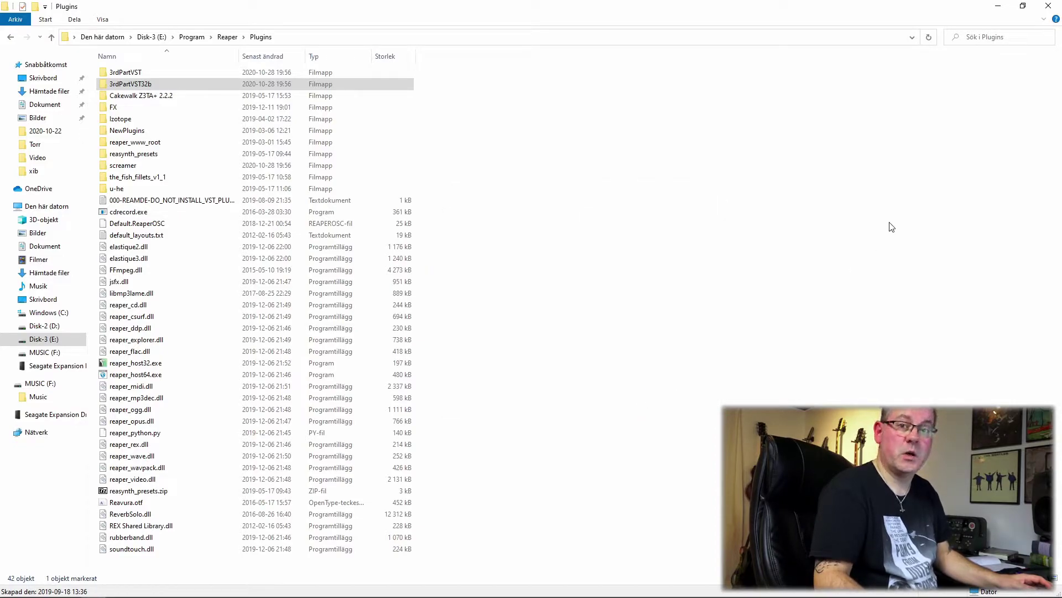
pyautogui.hotkey('alt', 'Tab')
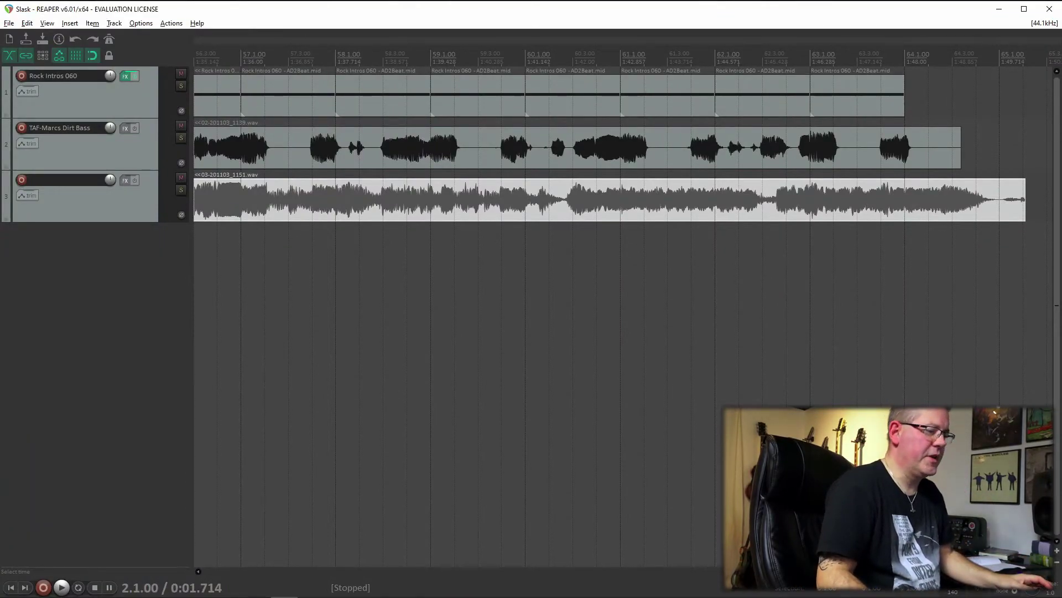
pyautogui.moveTo(895, 571); pyautogui.dragTo(297, 576)
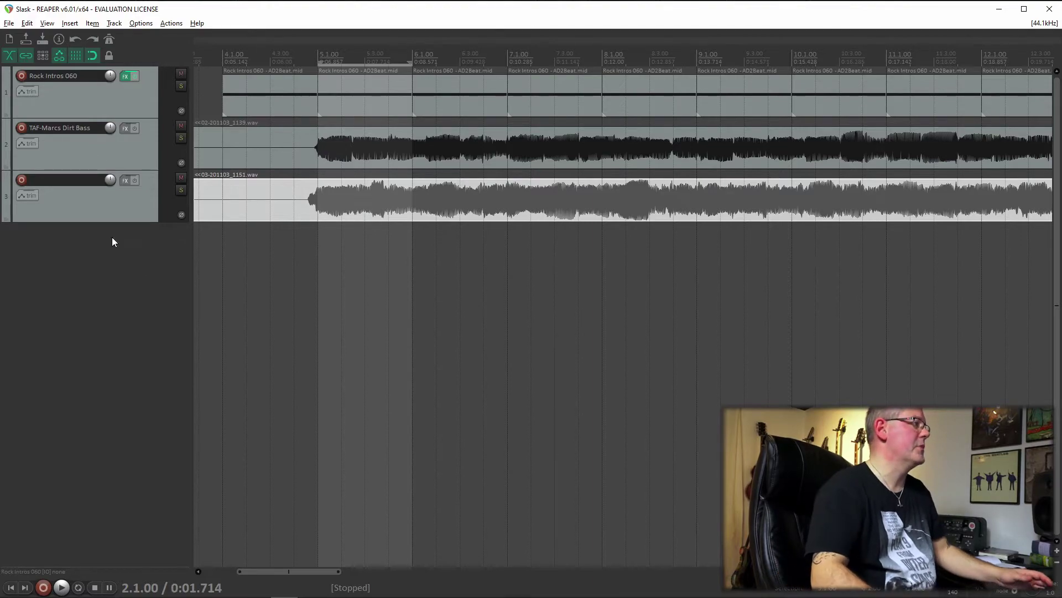
pyautogui.click(141, 23)
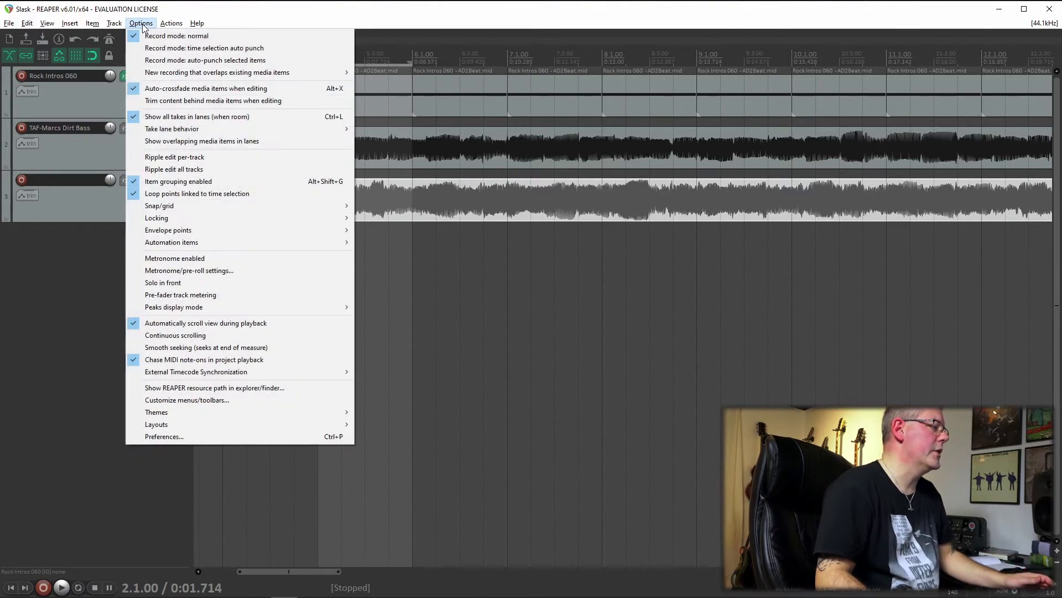
pyautogui.click(211, 436)
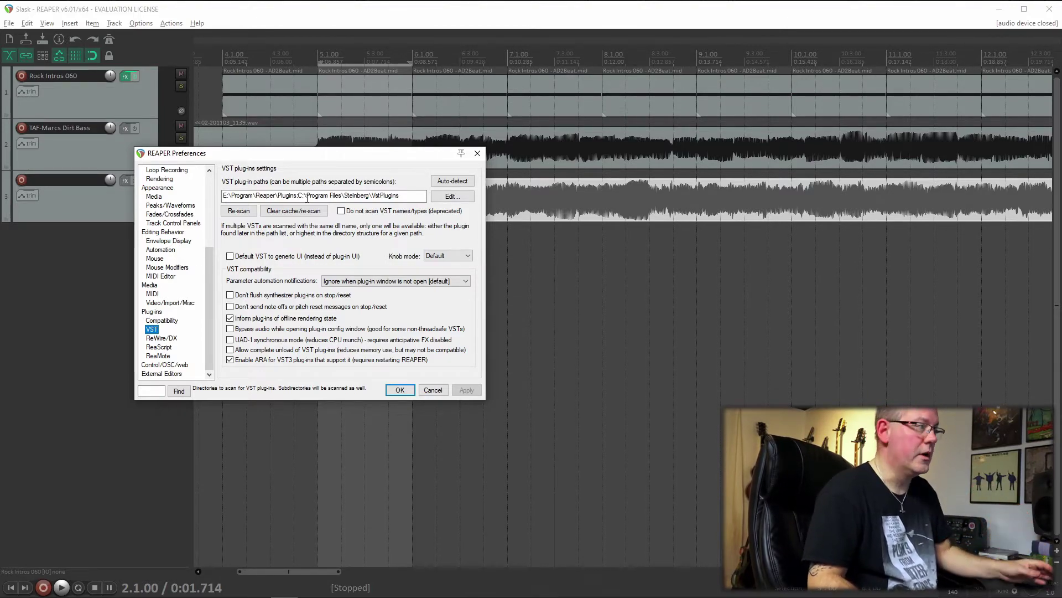
pyautogui.click(433, 390)
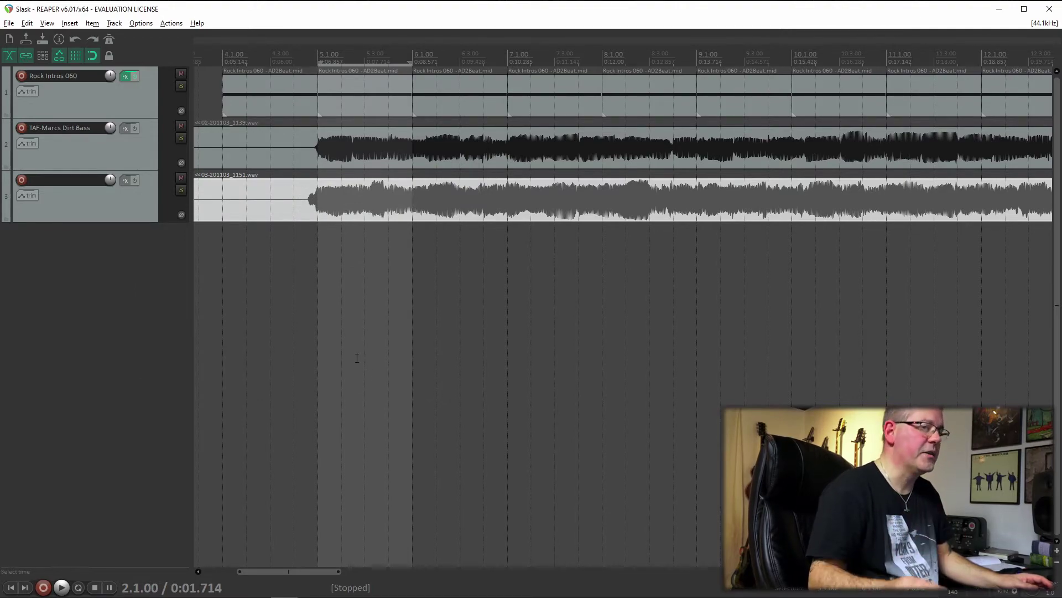
# - Add VST: Acon Digital Reverb SOLO from the New plug-ins list to track 3's FX chain
pyautogui.click(119, 191)
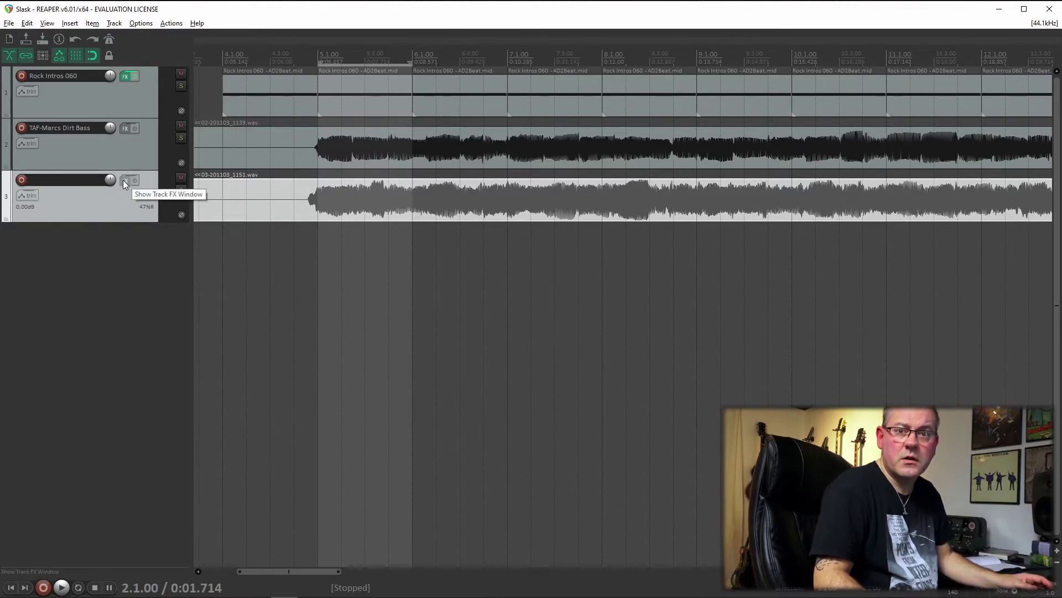
pyautogui.click(125, 183)
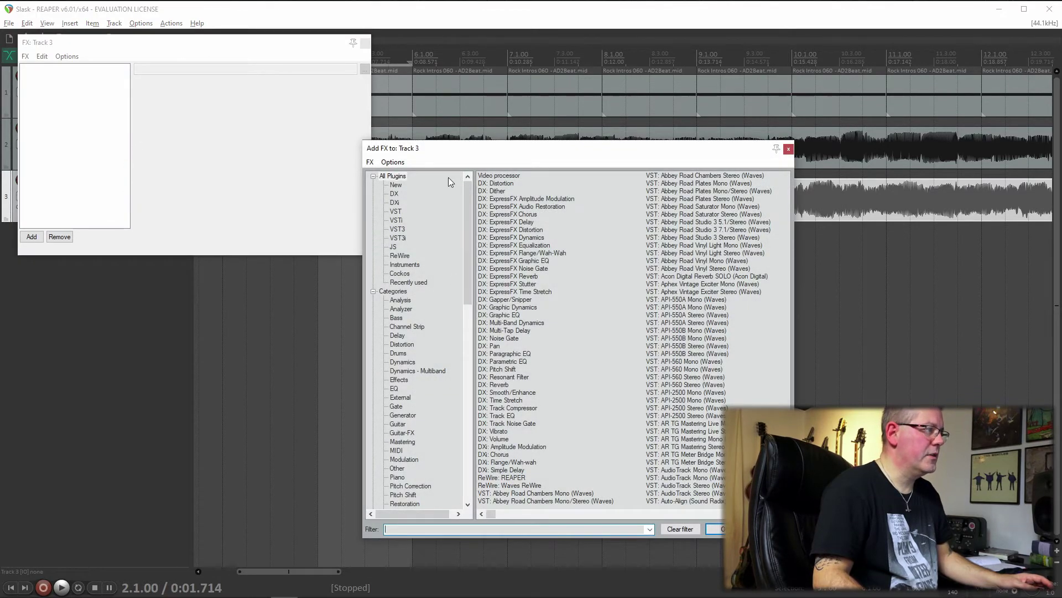
pyautogui.click(397, 176)
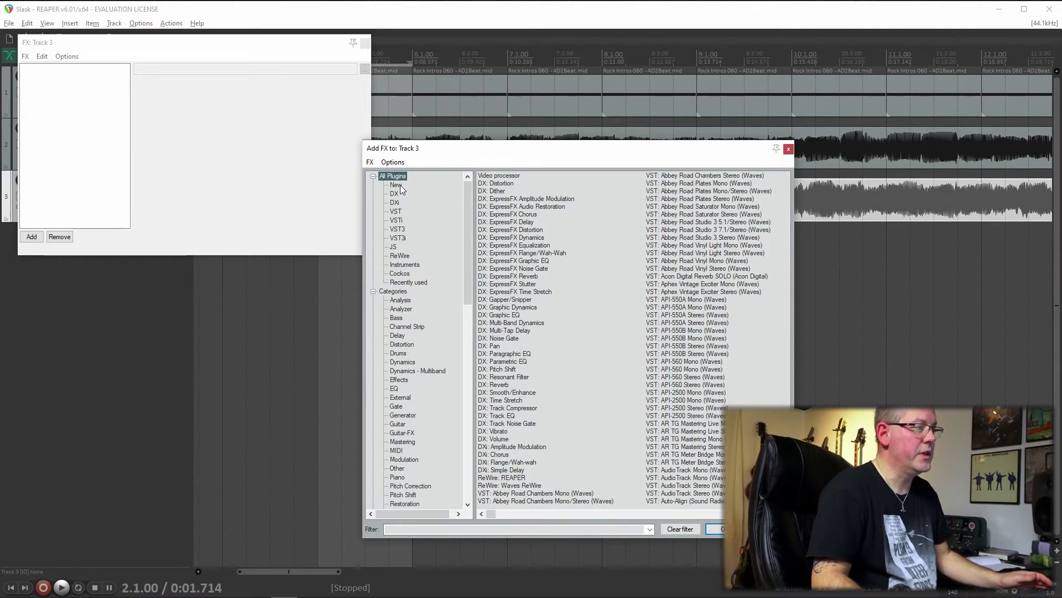
pyautogui.click(396, 185)
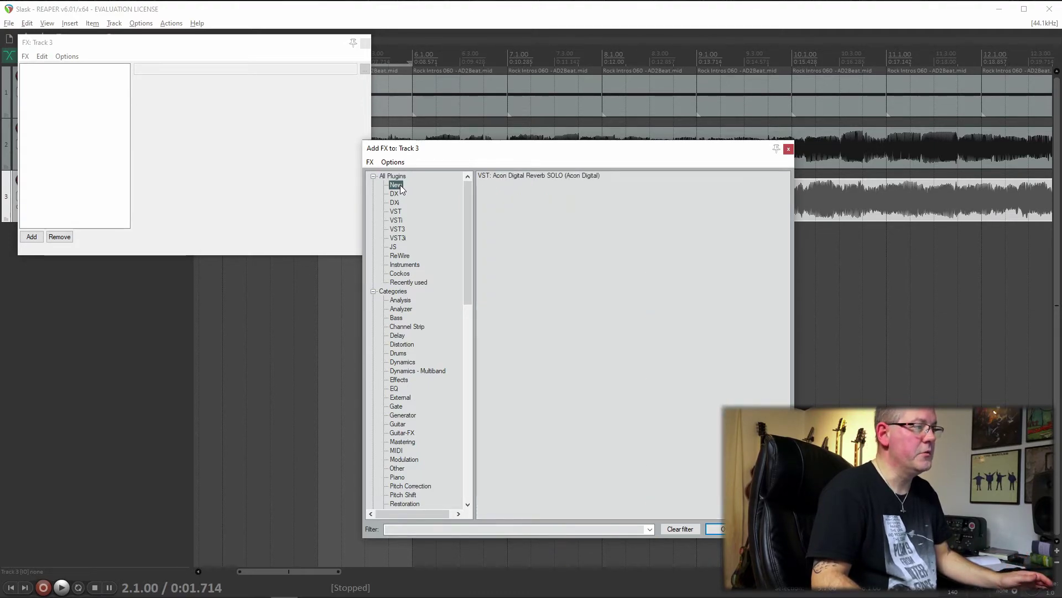
pyautogui.click(525, 178)
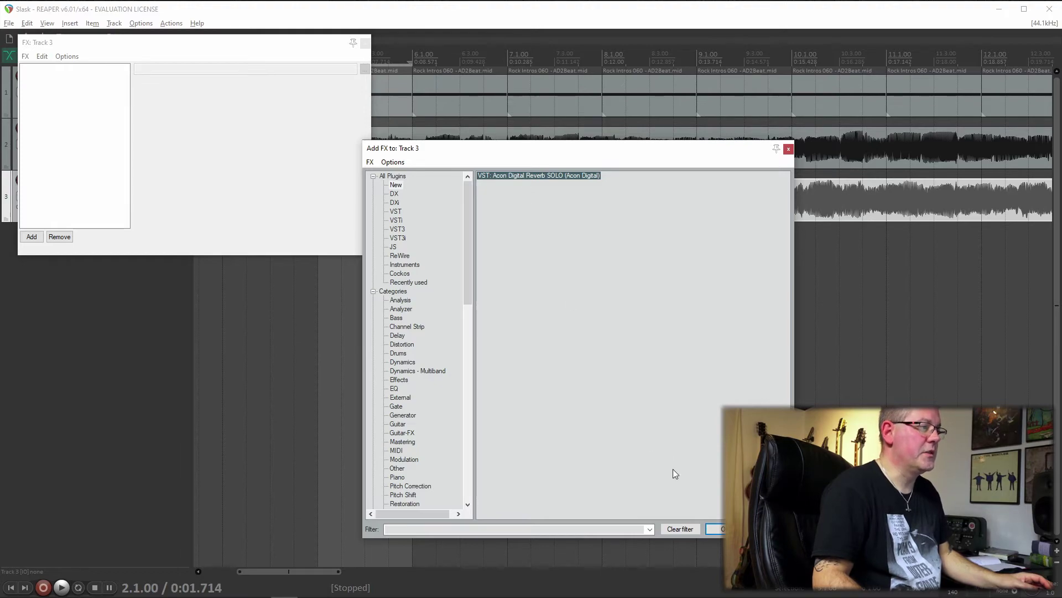
pyautogui.click(715, 528)
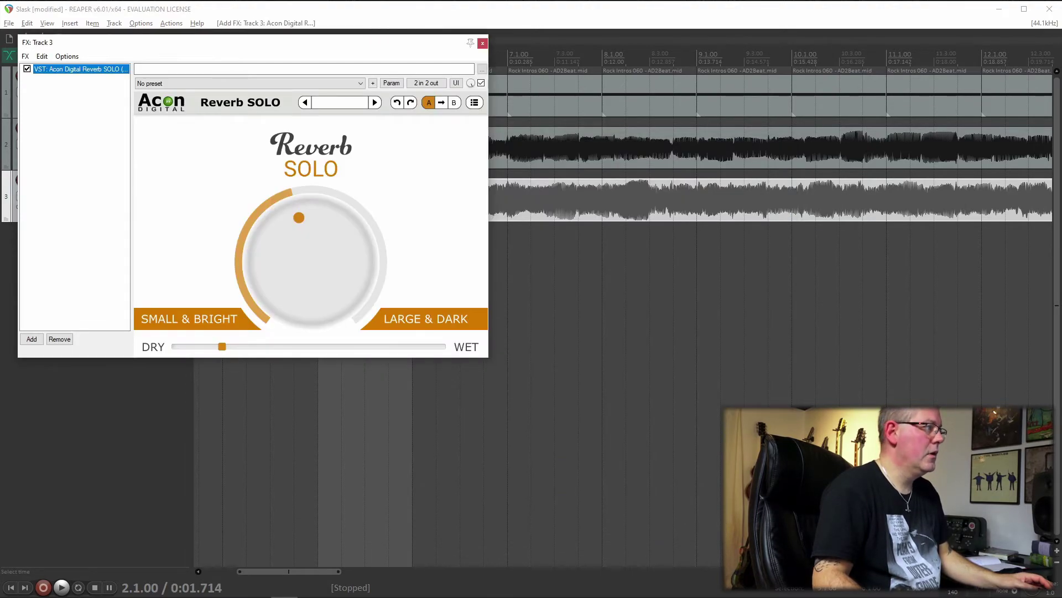
# - Drag the FX: Track 3 window aside, off the track controls
pyautogui.moveTo(334, 45); pyautogui.dragTo(648, 252)
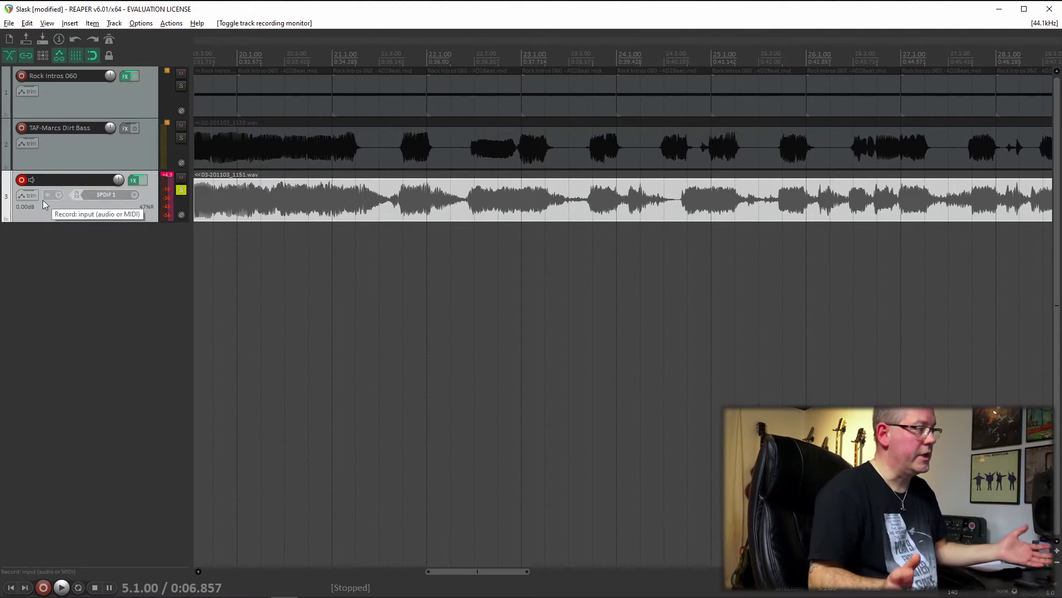
# - Record-arm track 3 from input SPDIF 1 and turn its record monitoring on
pyautogui.click(22, 181)
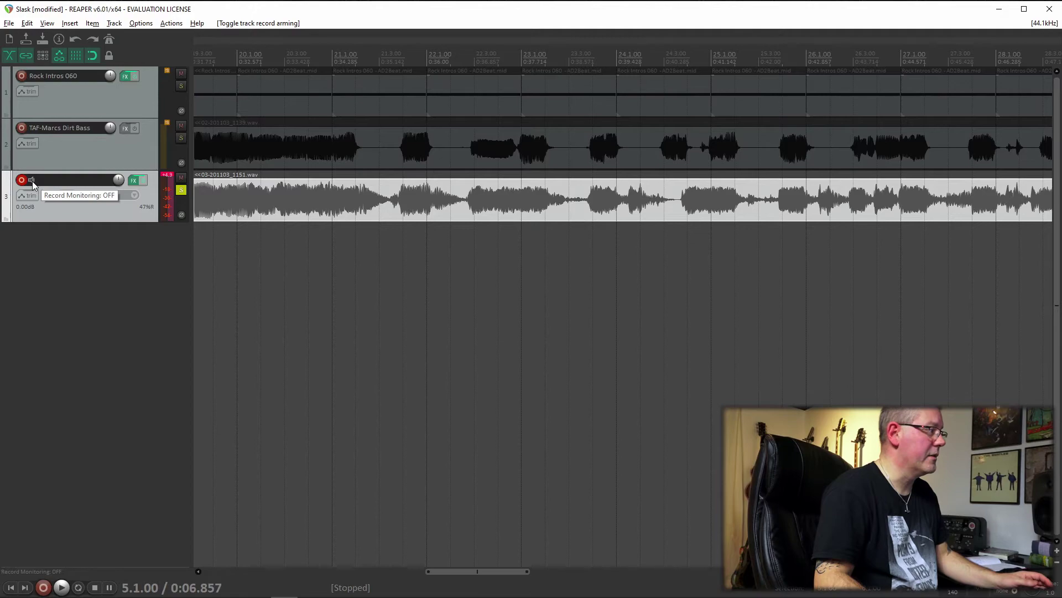
pyautogui.click(32, 181)
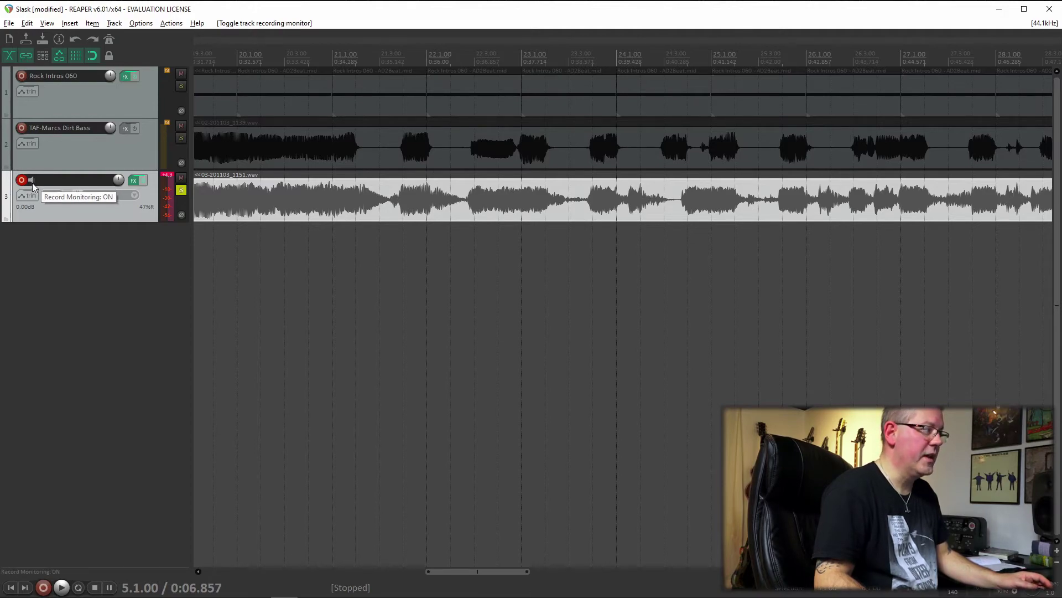